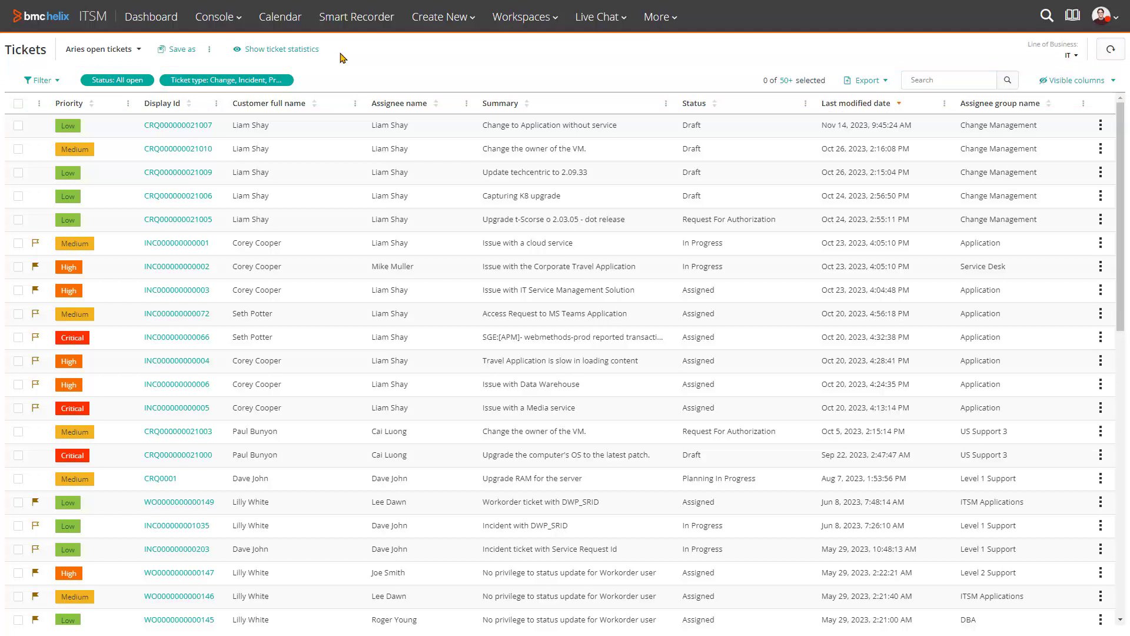
- Filter the list to the 21 Critical tickets from the ticket statistics, then clear that Priority filter
left_click(293, 50)
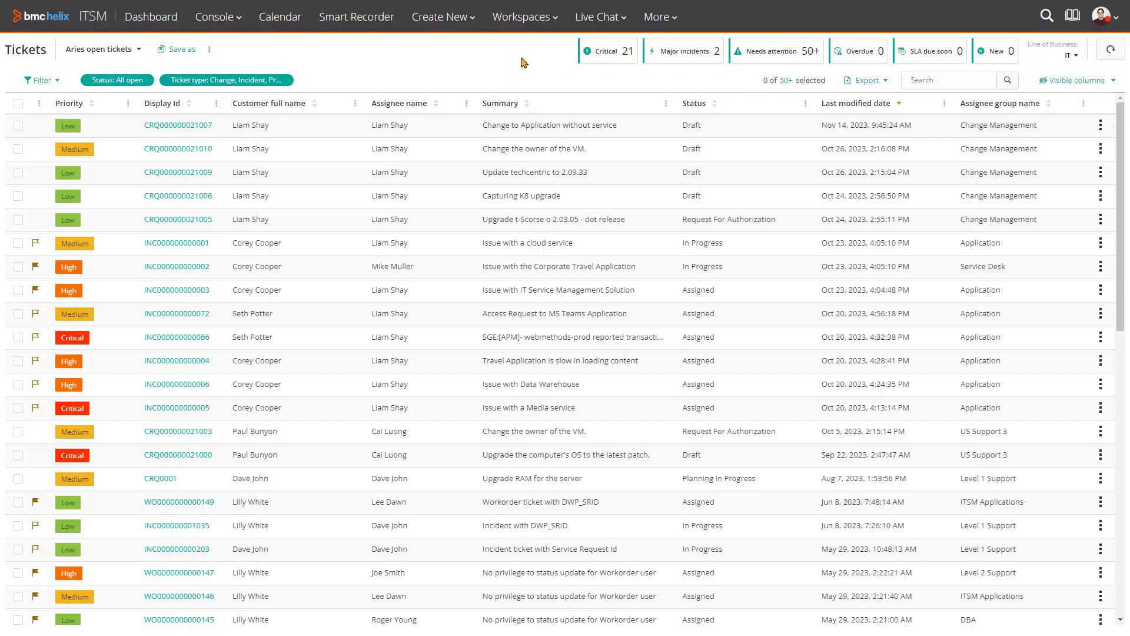
left_click(590, 62)
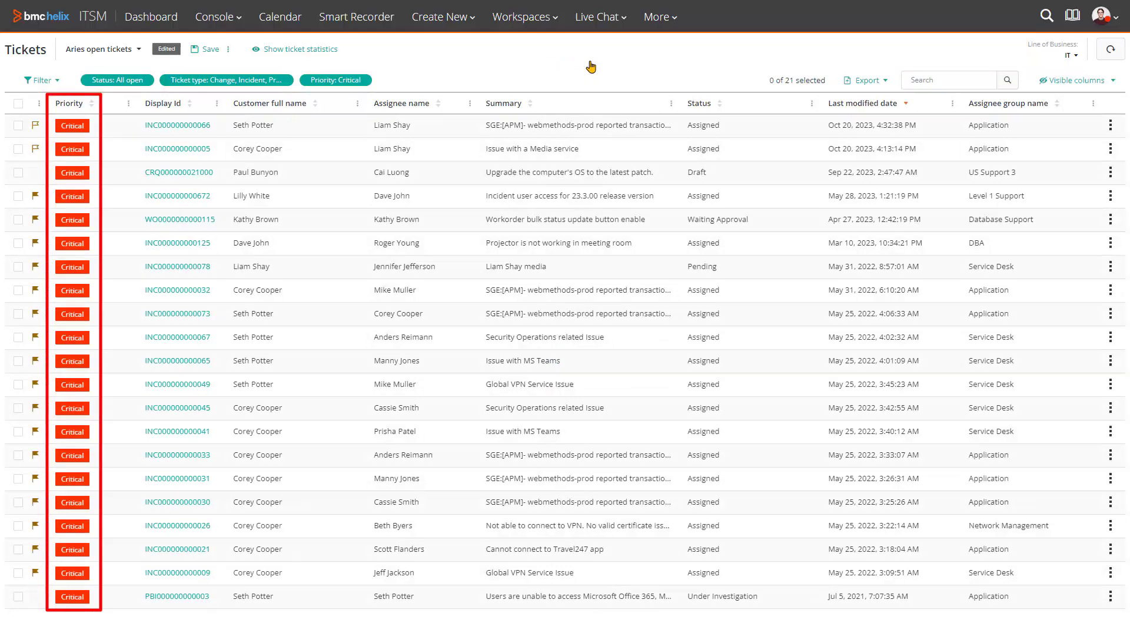
left_click(363, 81)
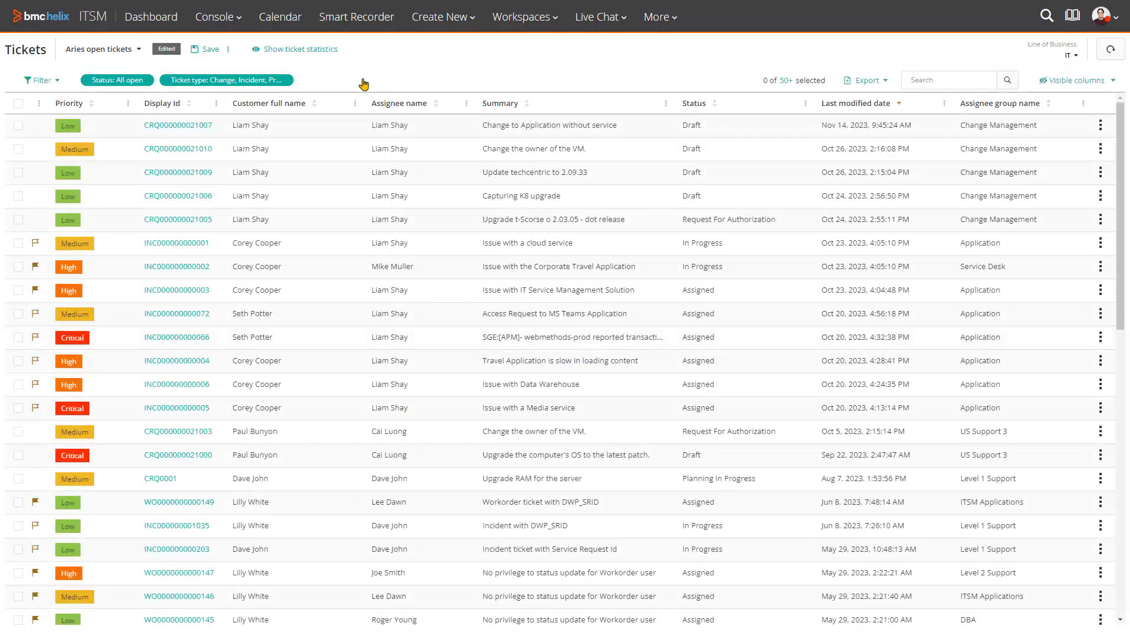
- Review the saved view presets, then resolve the 50+ count to the exact total of 200 tickets
left_click(139, 51)
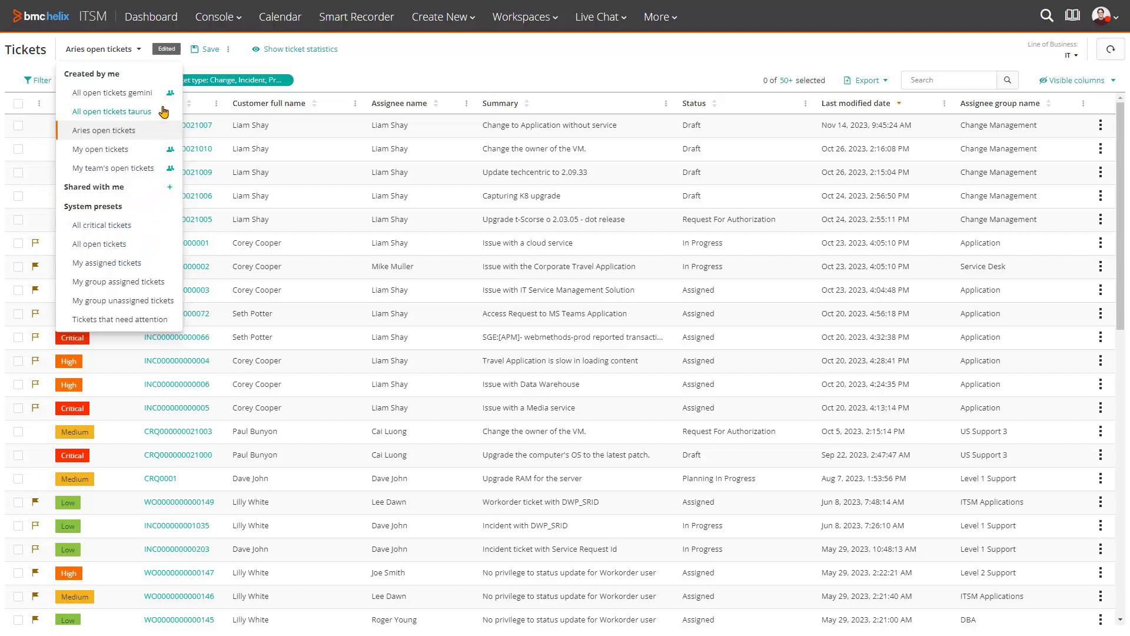
mouse_move(170, 96)
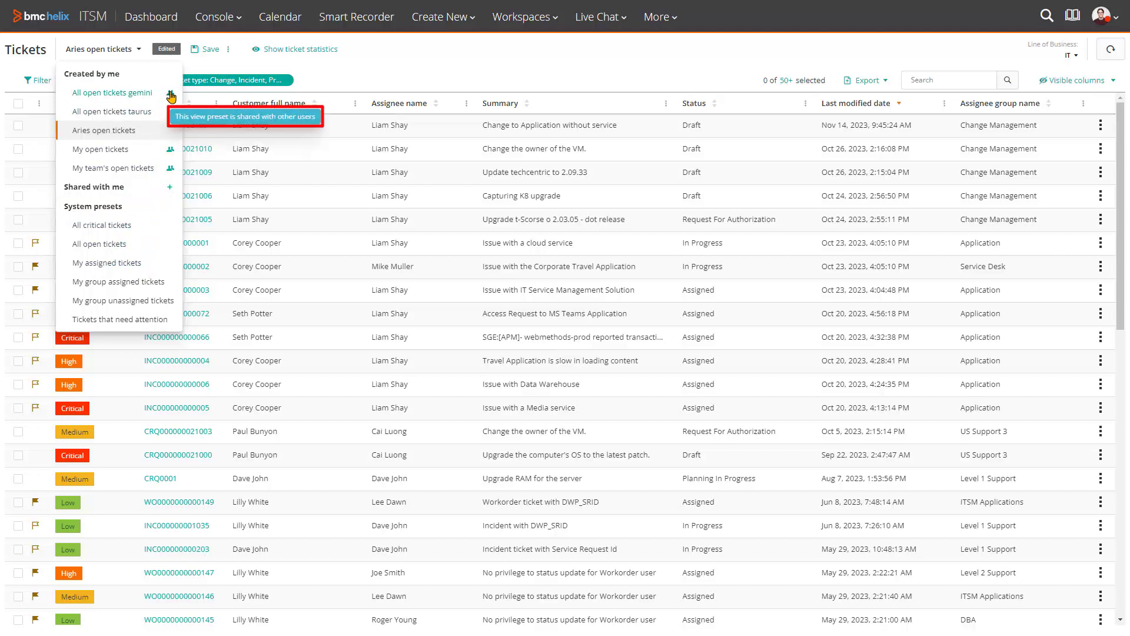
left_click(366, 75)
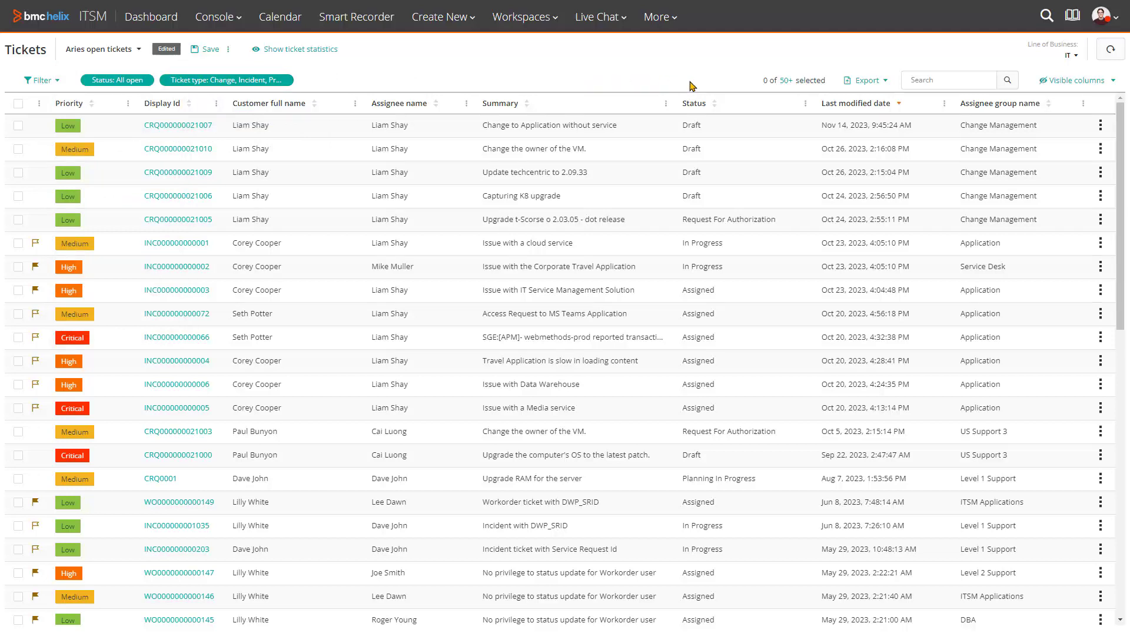
left_click(785, 81)
- Search the tickets for 'trave', then clear the search
left_click(943, 77)
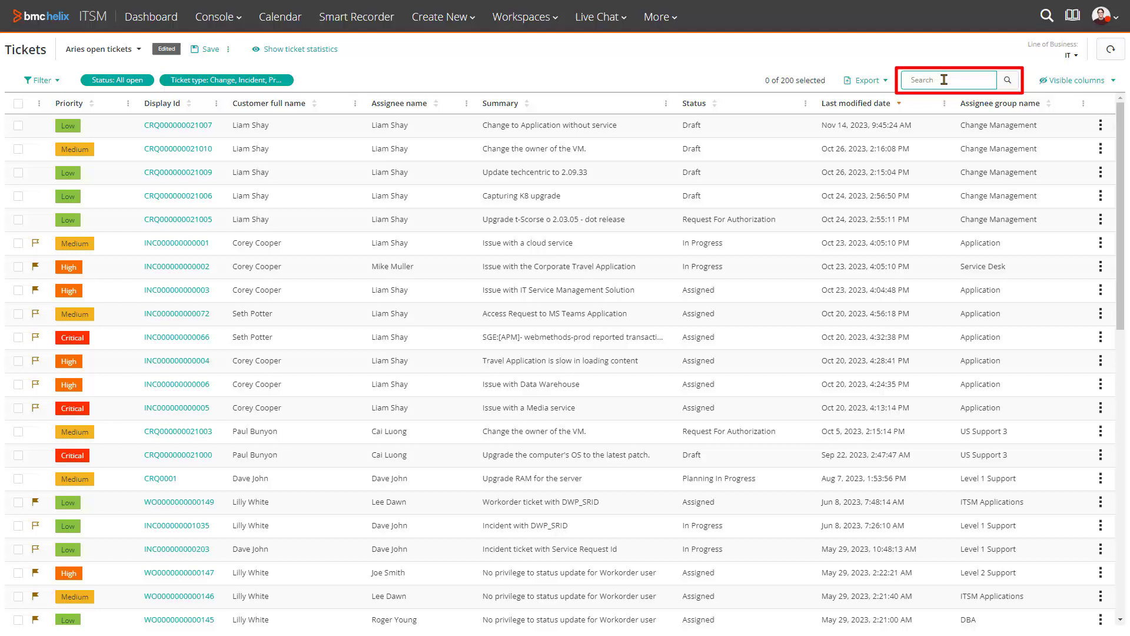
type("trave")
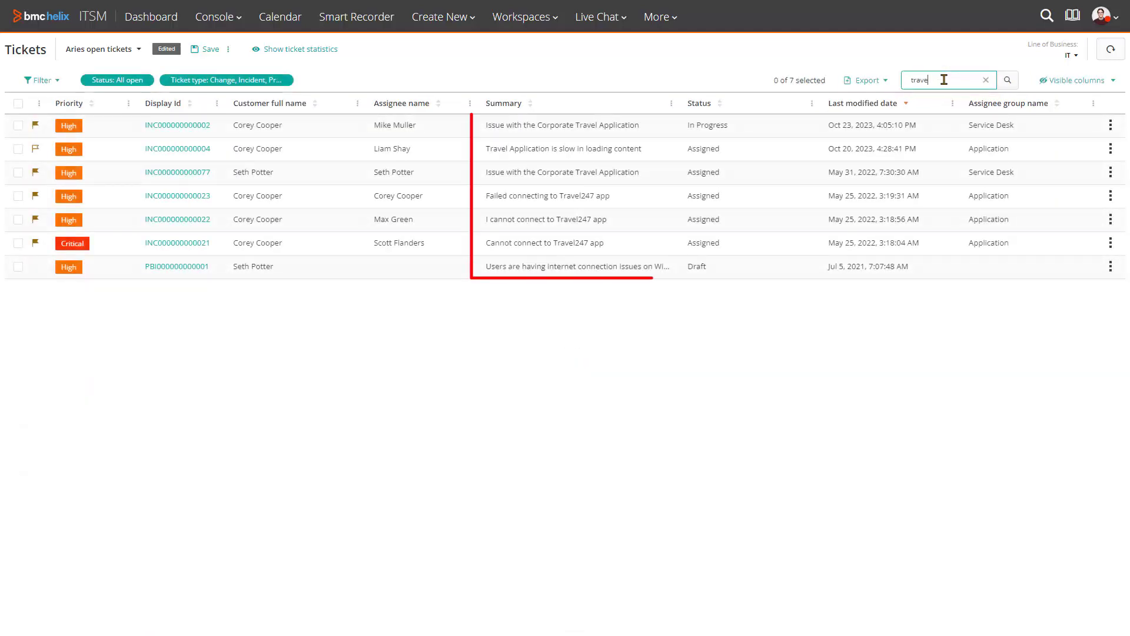
left_click(986, 80)
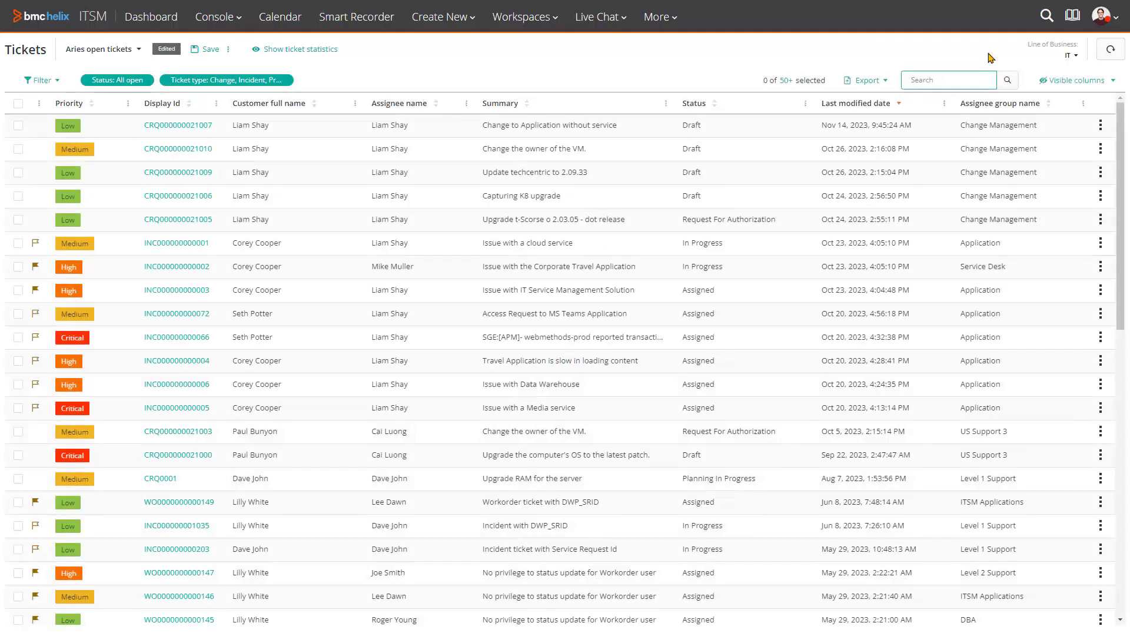
- Move Assignee group name before Last modified date, narrow Summary, and add an Urgency column
left_click_drag(1014, 105, 817, 111)
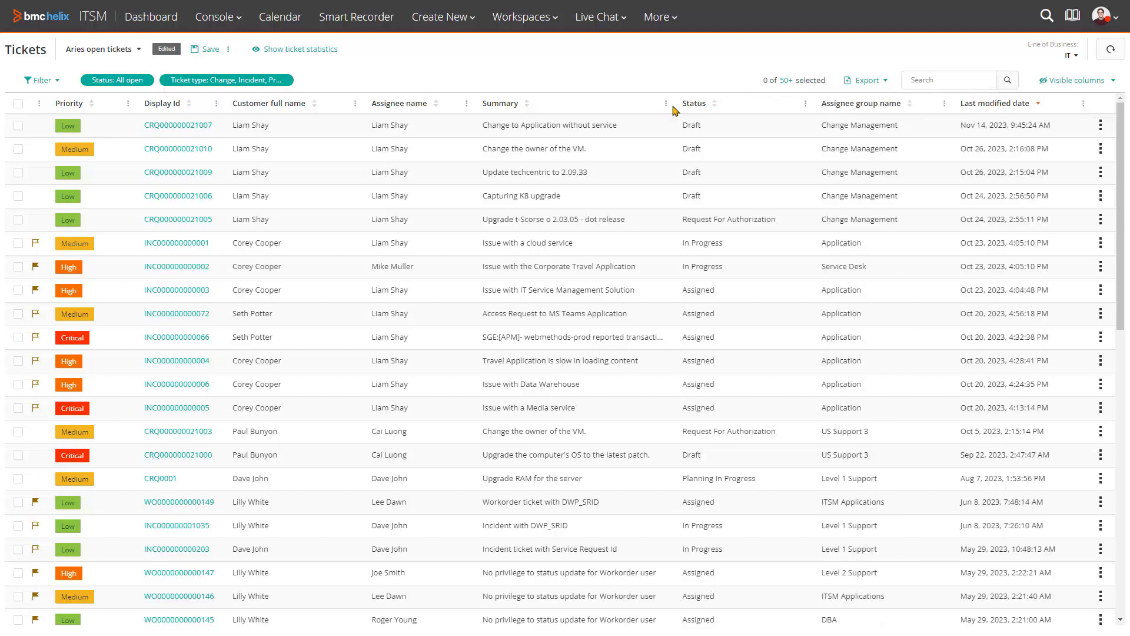
left_click_drag(672, 103, 635, 102)
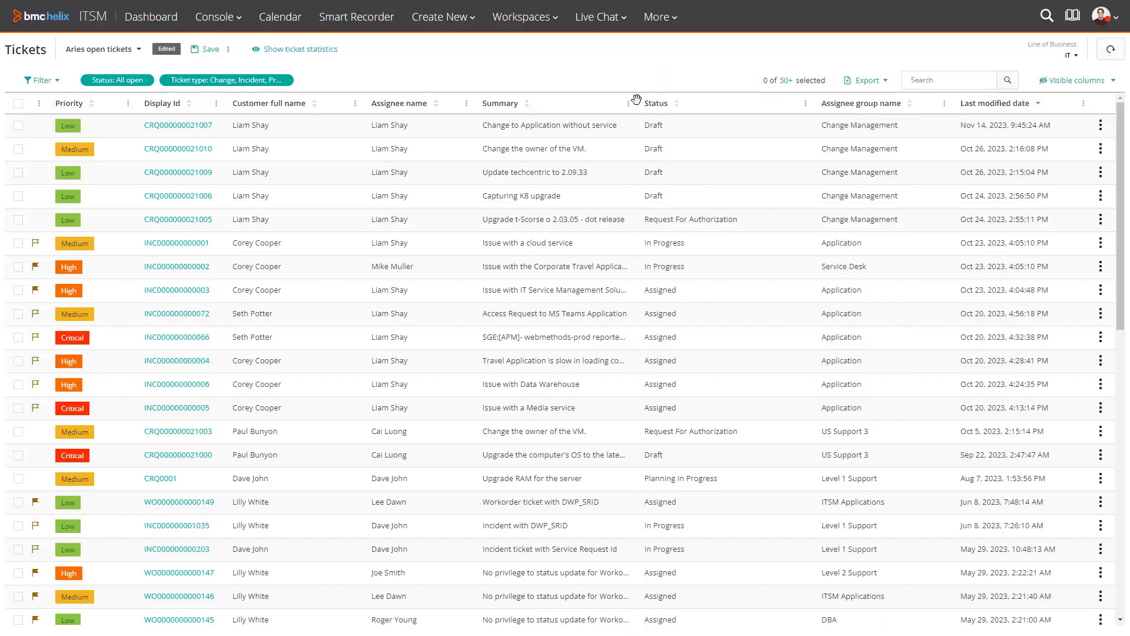
left_click(1069, 87)
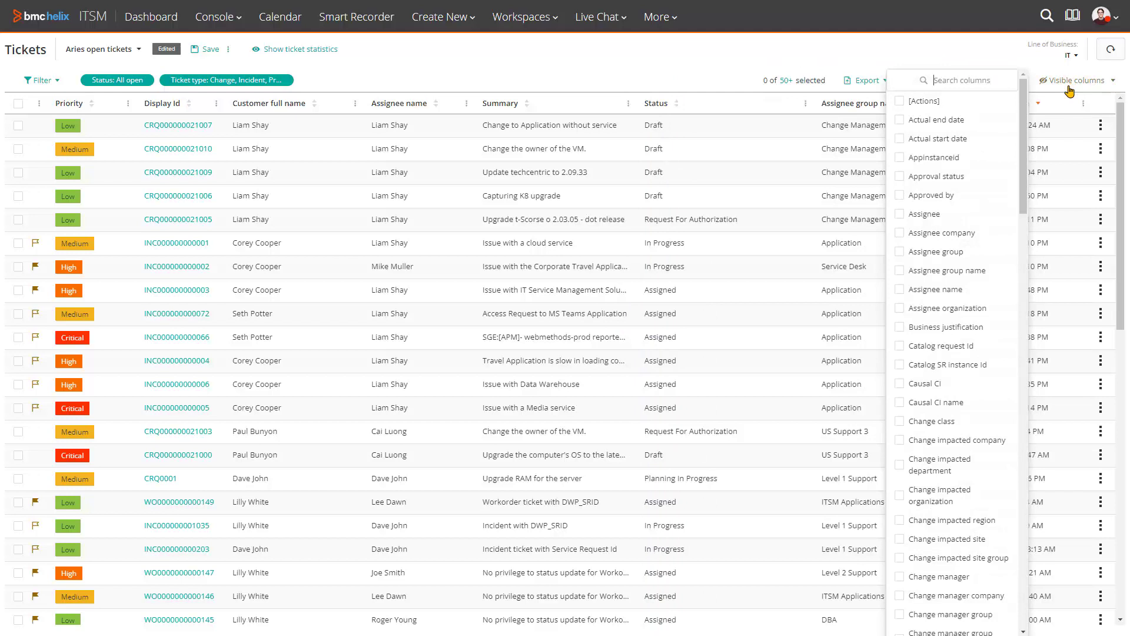
left_click_drag(1022, 122, 980, 585)
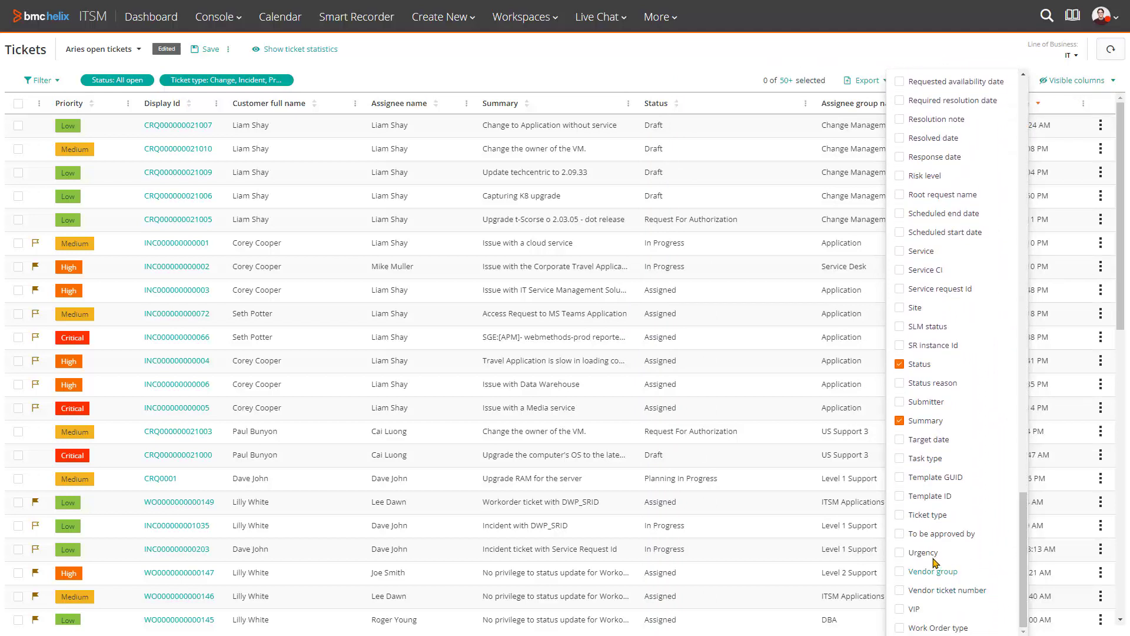
left_click(899, 553)
left_click(1018, 62)
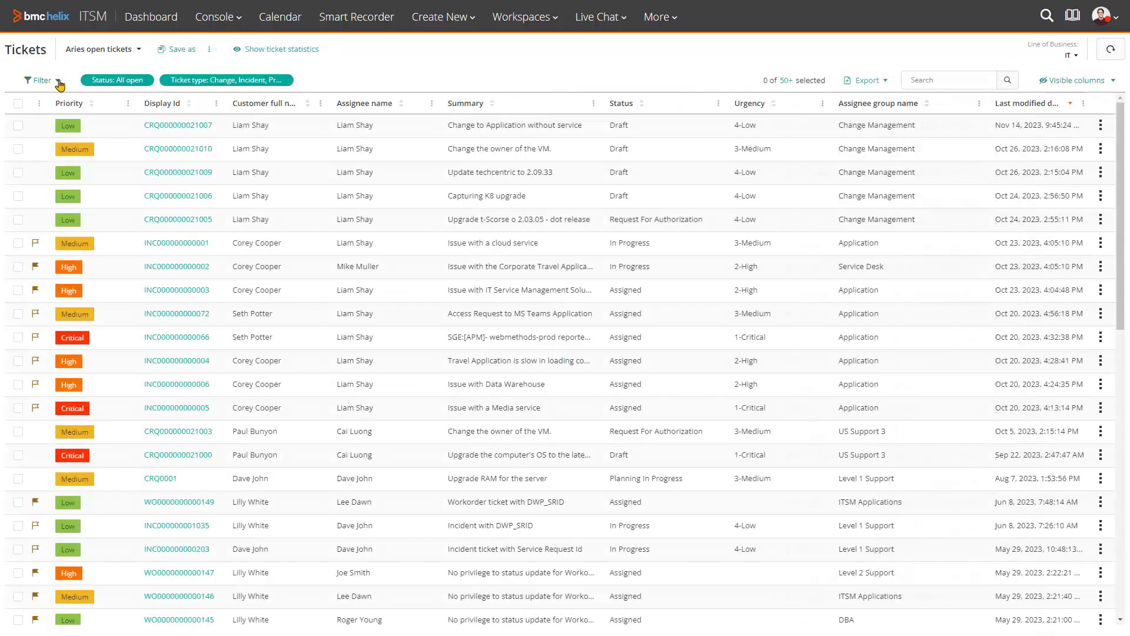
- Apply a Change manager filter for the suggested manager, narrowing the view to 2 change requests
left_click(59, 82)
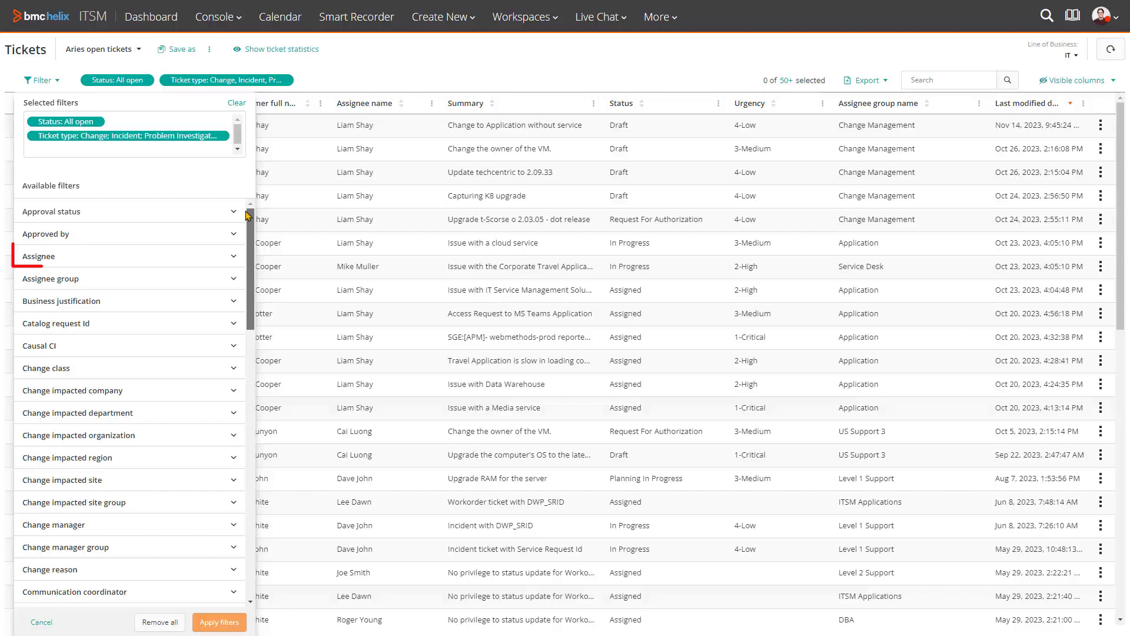
scroll(246, 236, "down", 1)
scroll(246, 235, "down", 5)
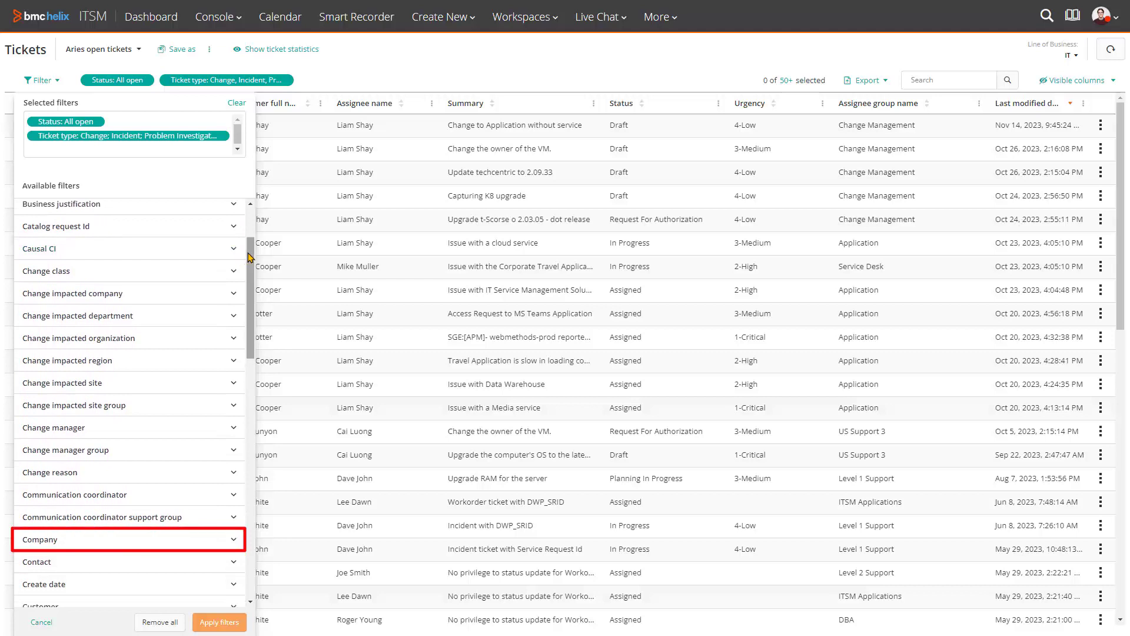
left_click_drag(249, 259, 249, 409)
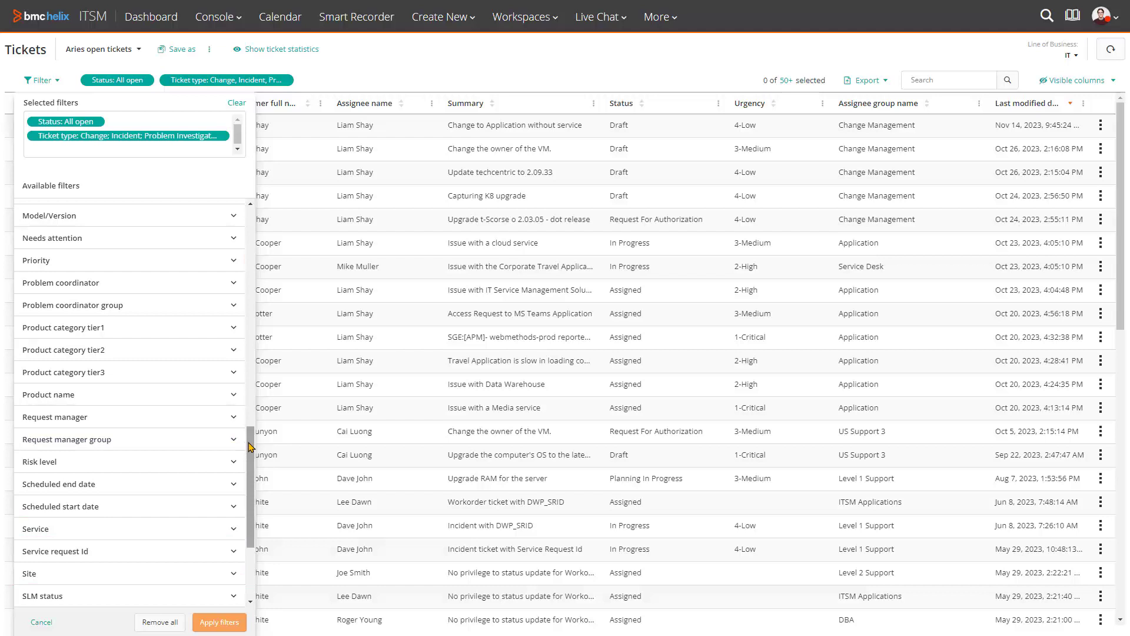
left_click_drag(250, 447, 246, 301)
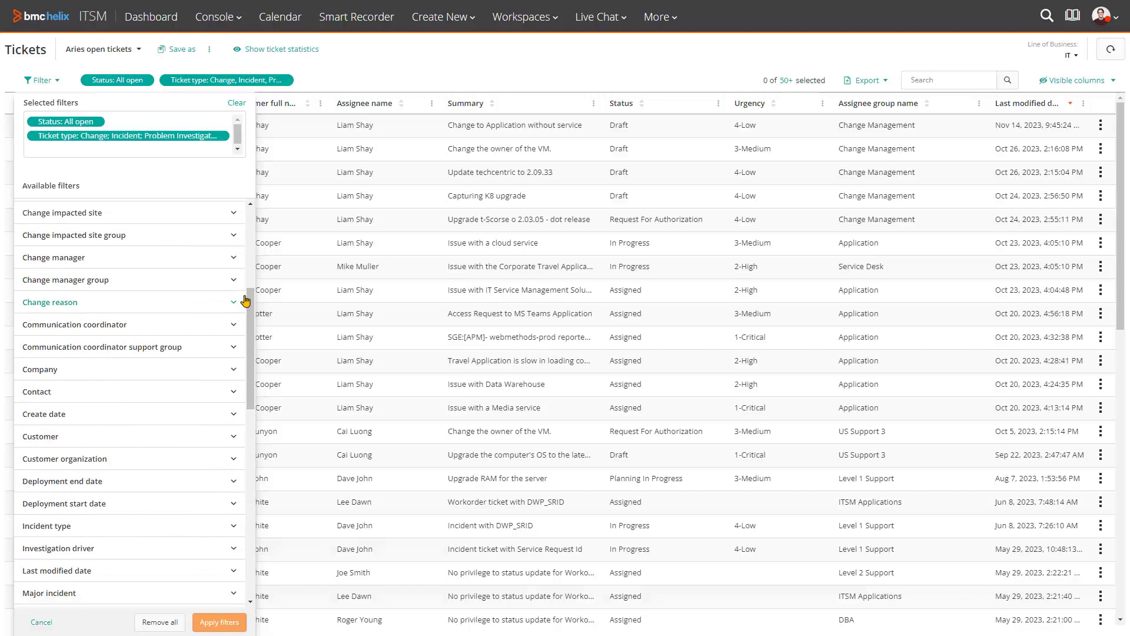
left_click(233, 259)
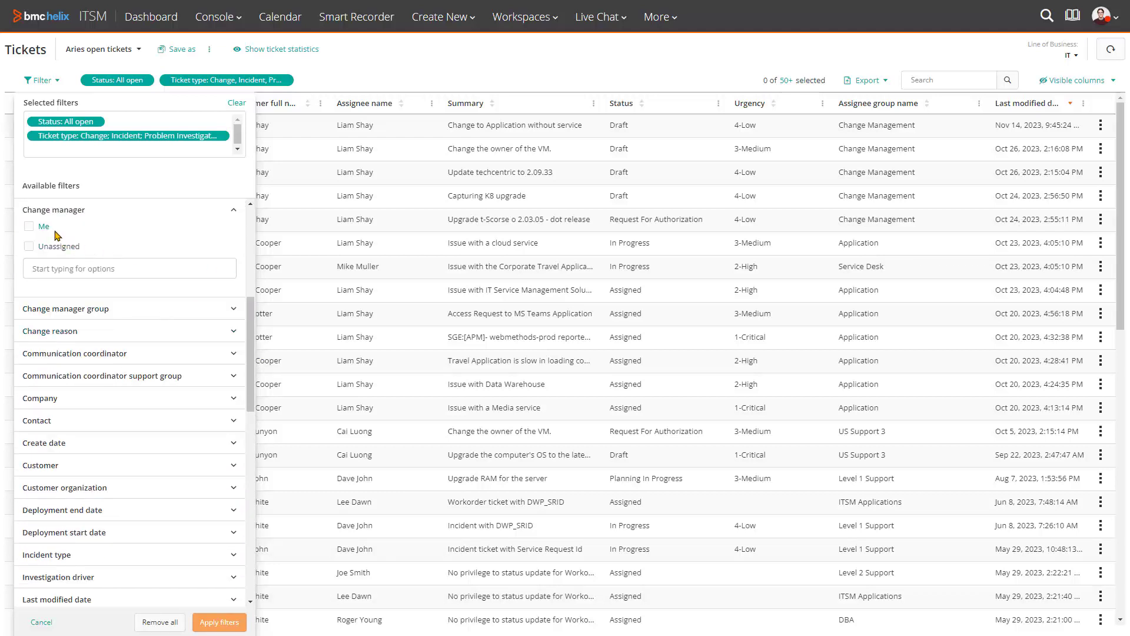
left_click(107, 269)
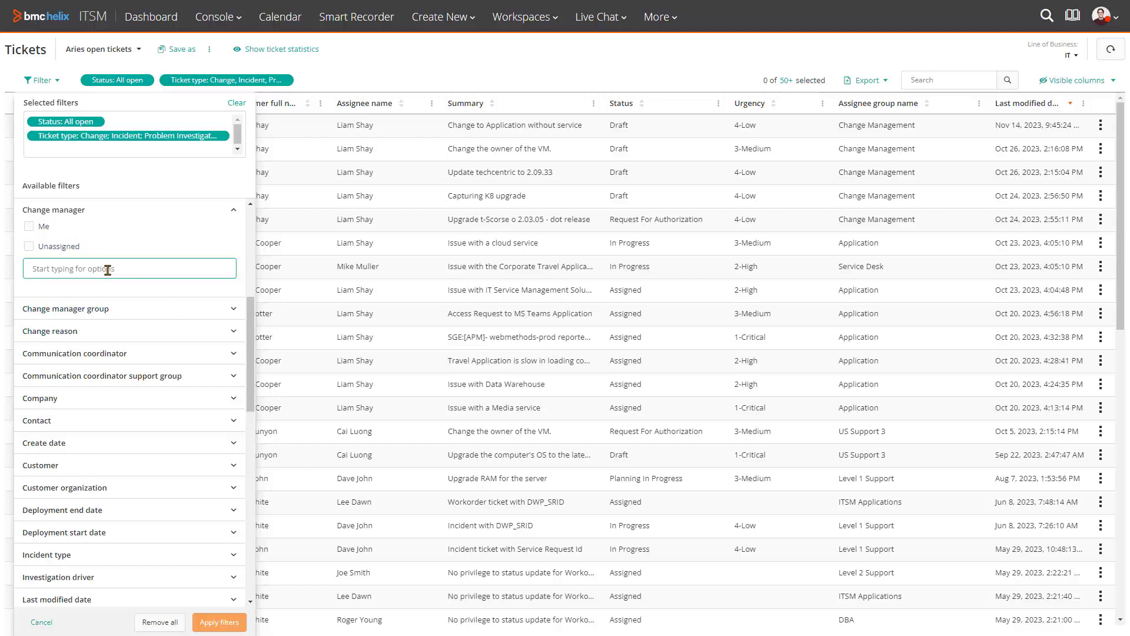
type("And")
left_click(94, 289)
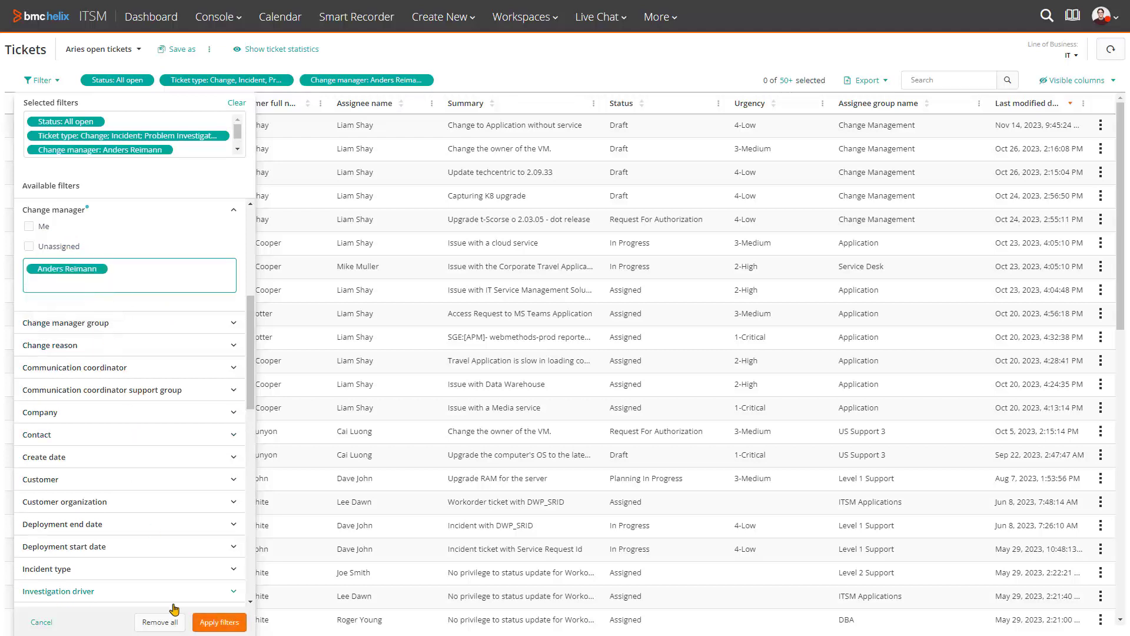
left_click(215, 622)
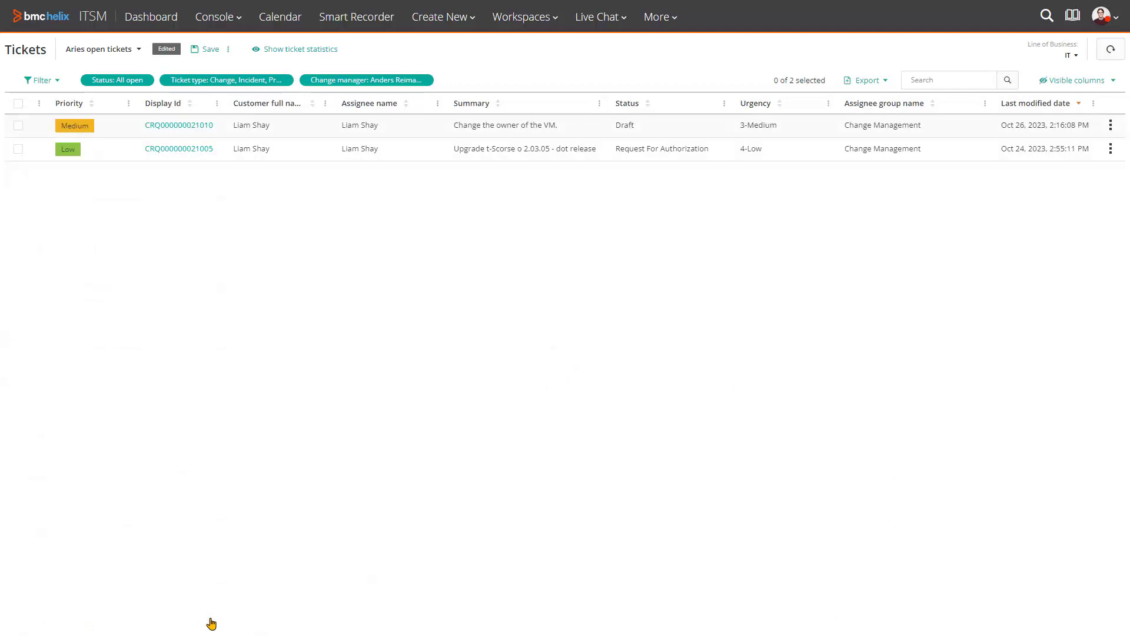
- Remove the Change manager filter and add an ascending Status sort as sort order 1 of 2
left_click(428, 80)
left_click(718, 106)
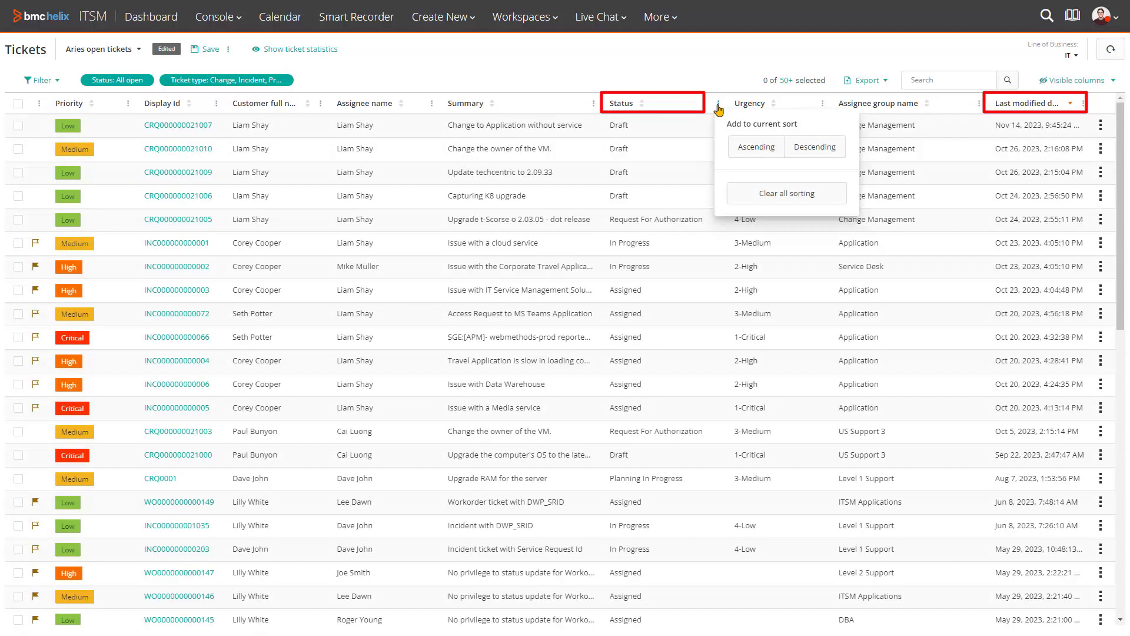
left_click(749, 148)
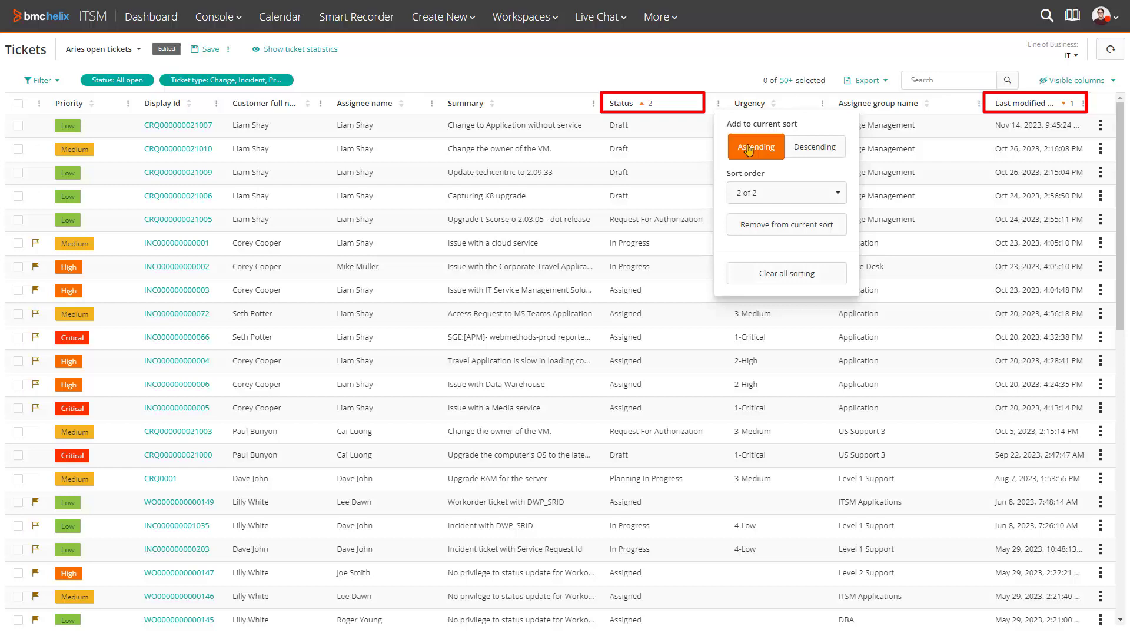
left_click(789, 193)
left_click(796, 217)
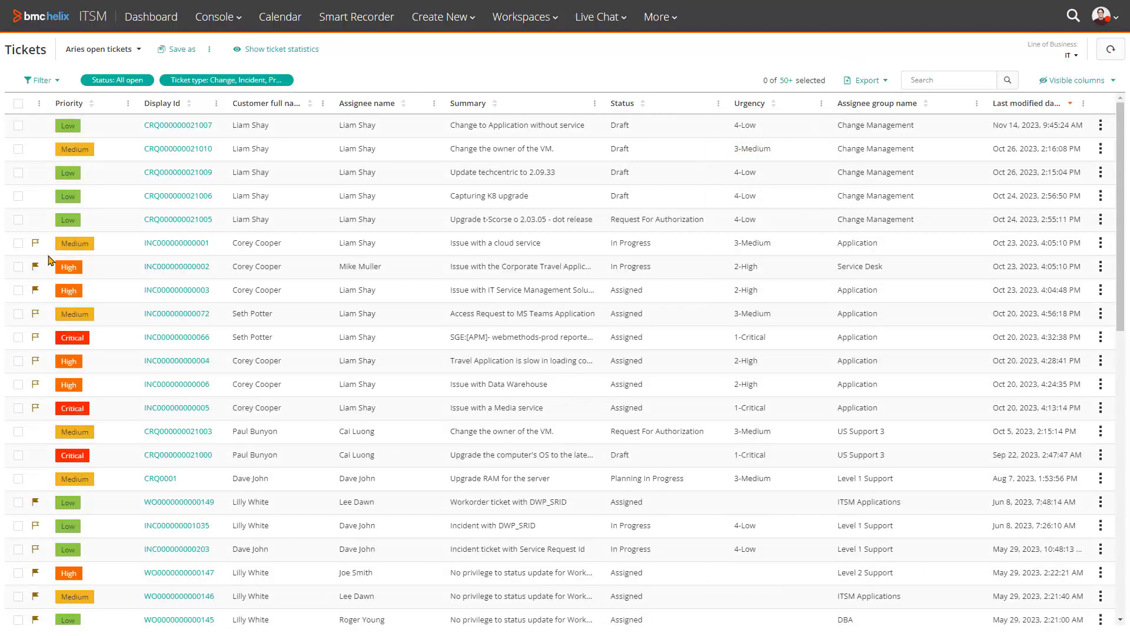
left_click(18, 243)
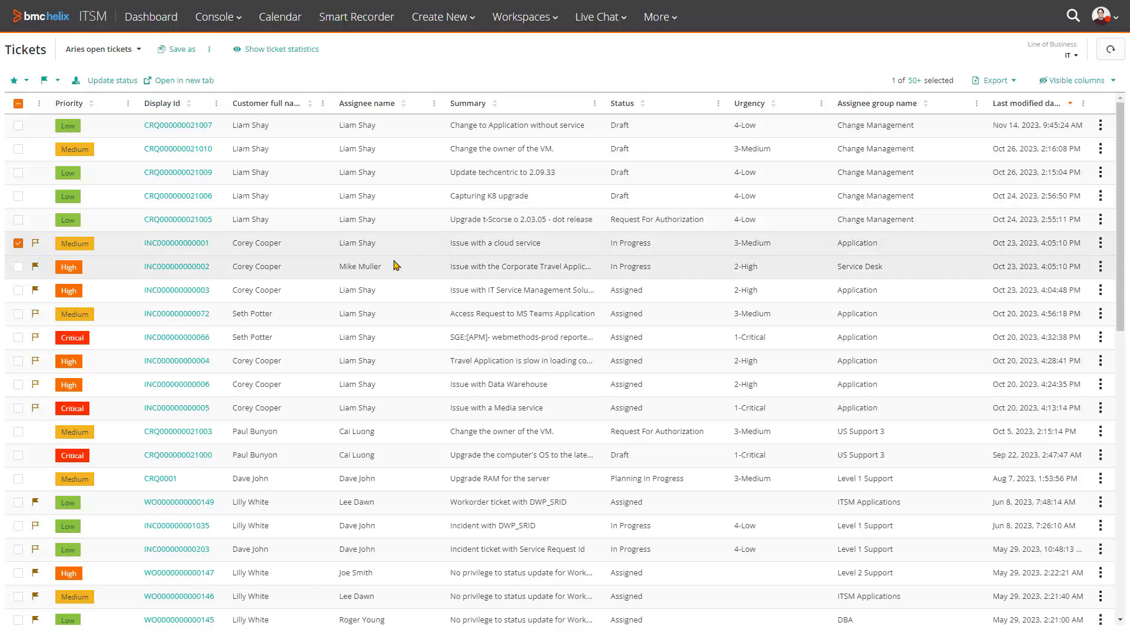
left_click(1099, 243)
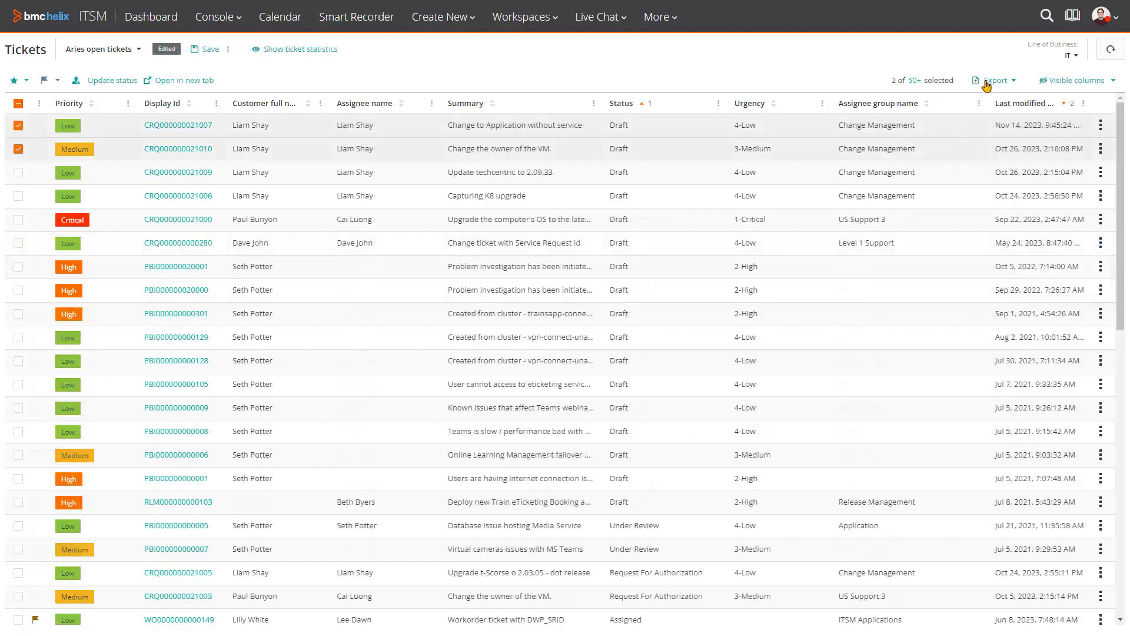
left_click(984, 86)
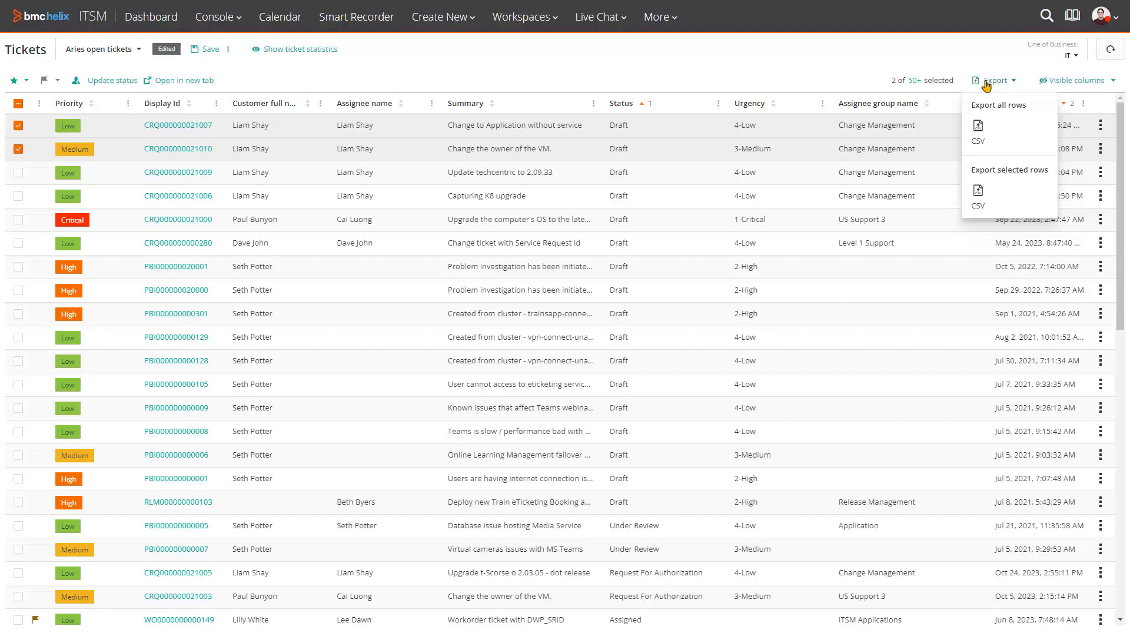
left_click(863, 52)
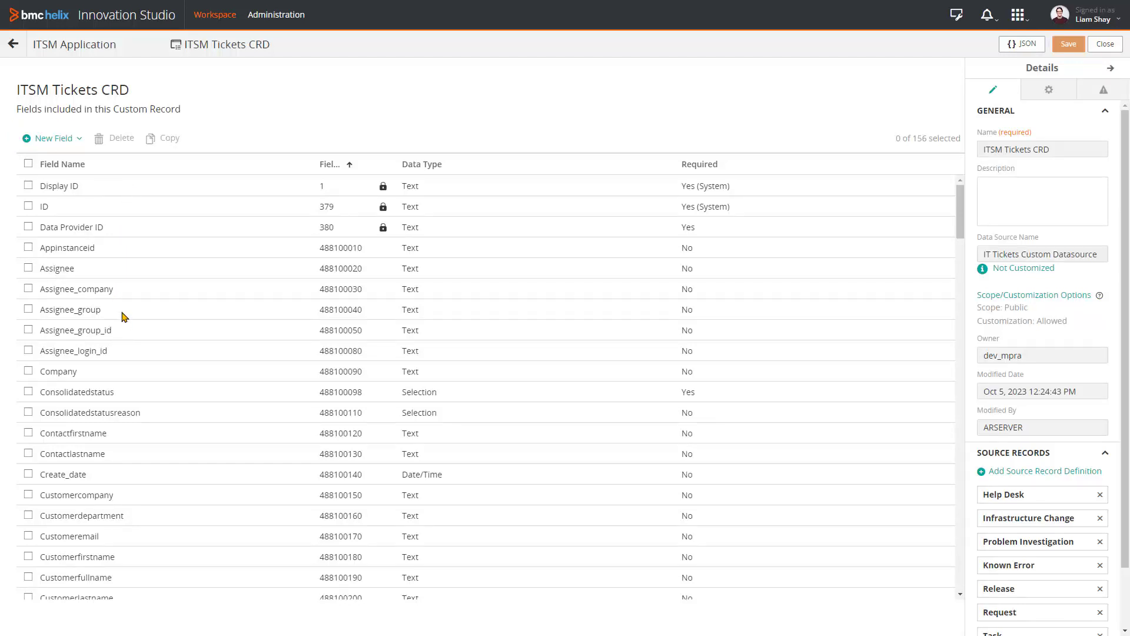
- Show the New Field data types, Attachment through Time, in the ITSM Tickets CRD
left_click(80, 139)
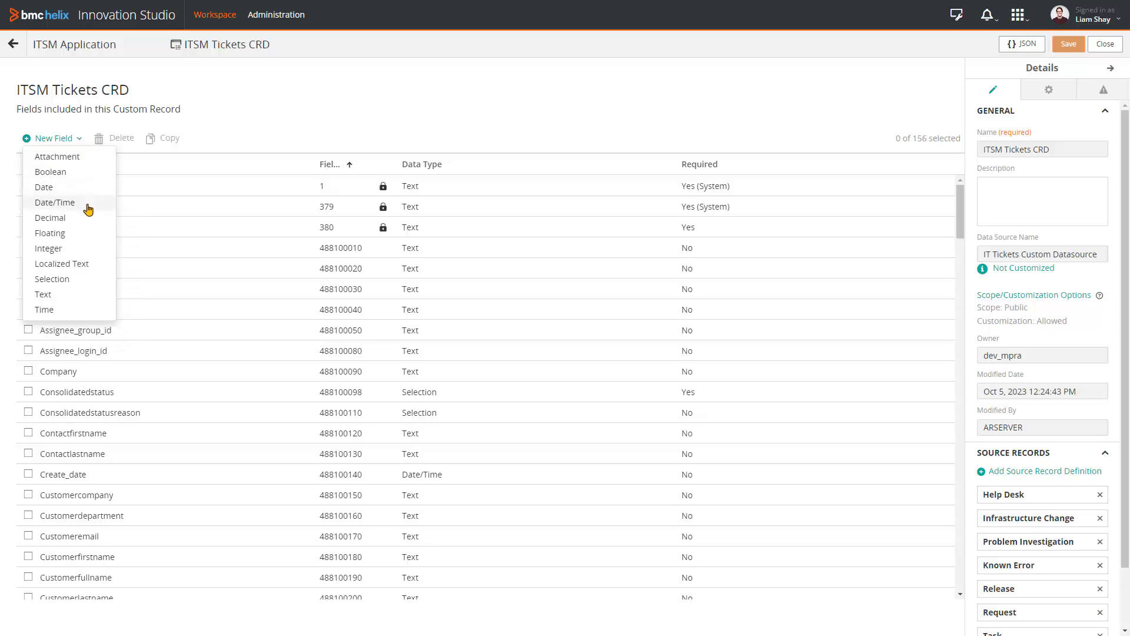